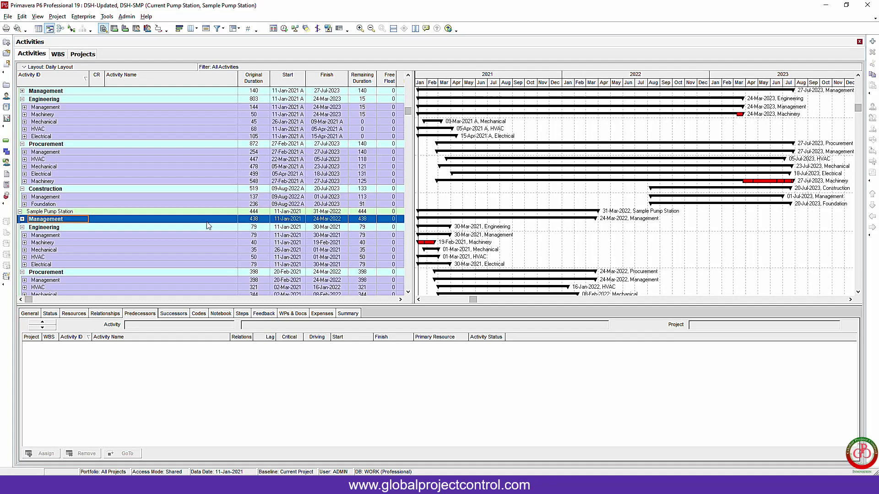
scroll(208, 227, "up", 1)
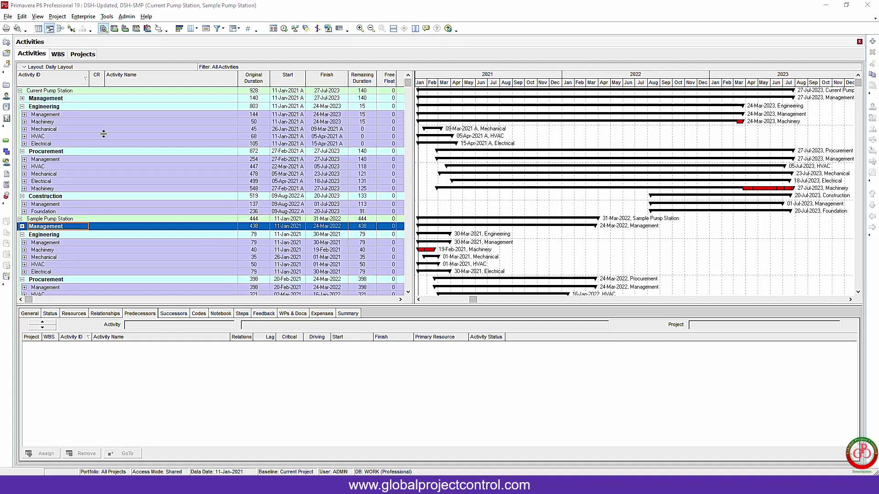
Collapse both projects' grouping bands to WBS Level 2 via Layout > Collapse to
left_click(28, 67)
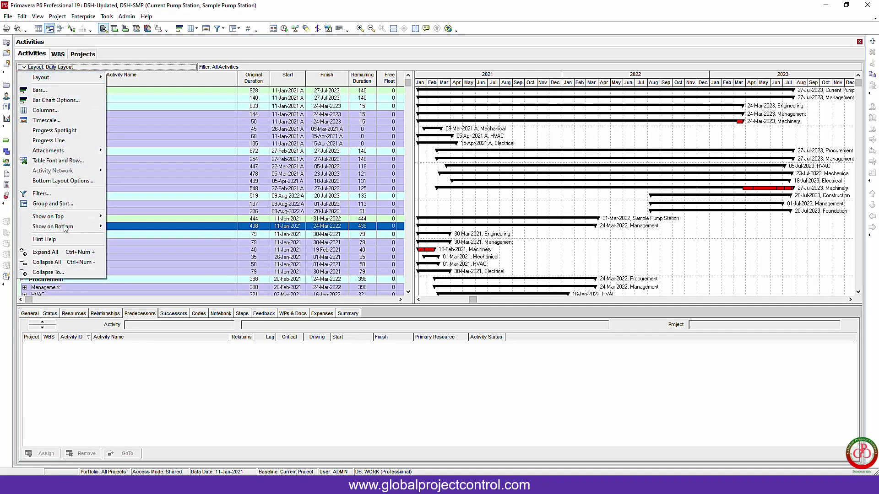
left_click(48, 271)
left_click(411, 235)
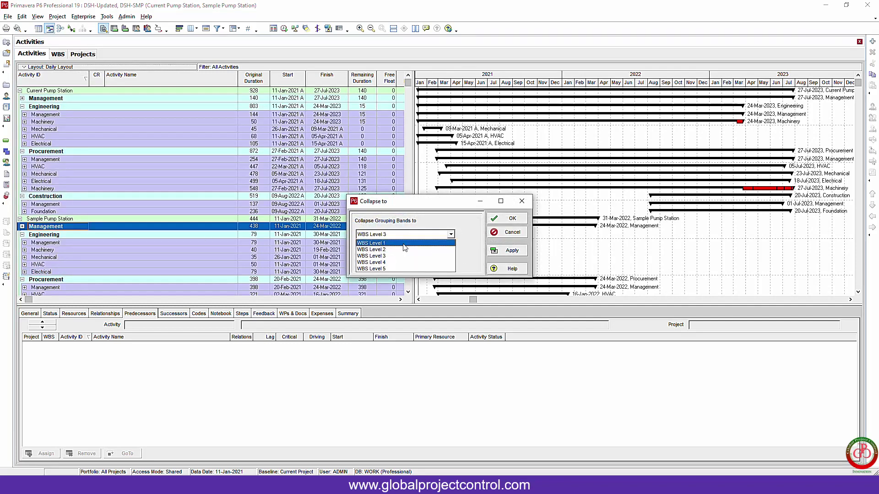
left_click(384, 249)
left_click(512, 250)
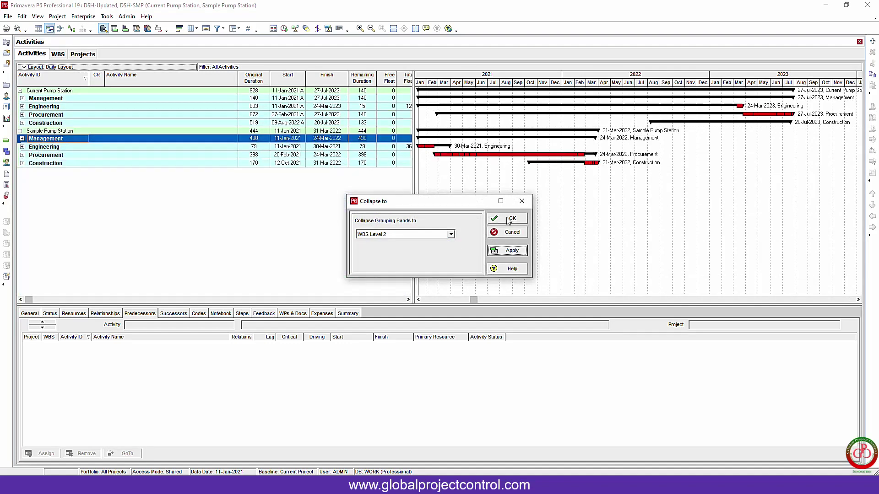
left_click(510, 219)
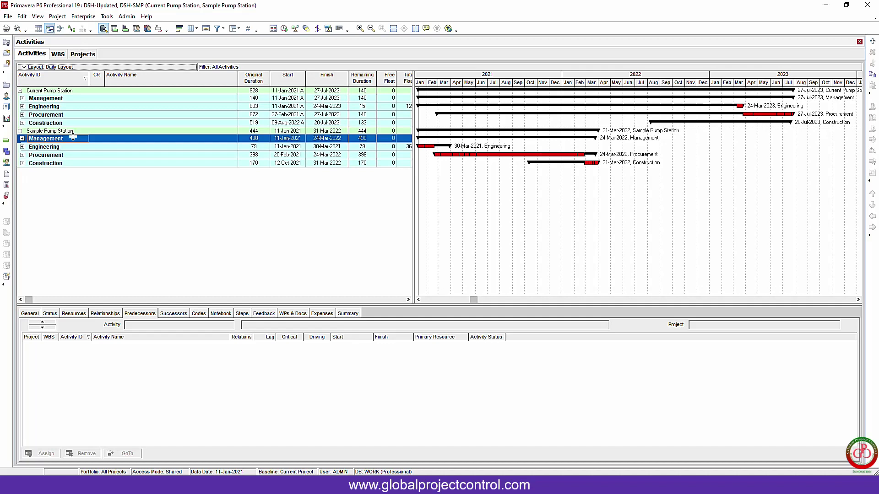
Expand Sample Pump Station's Construction > Foundation > Pumps and select Pump - P-6201 and P-6202
left_click(60, 163)
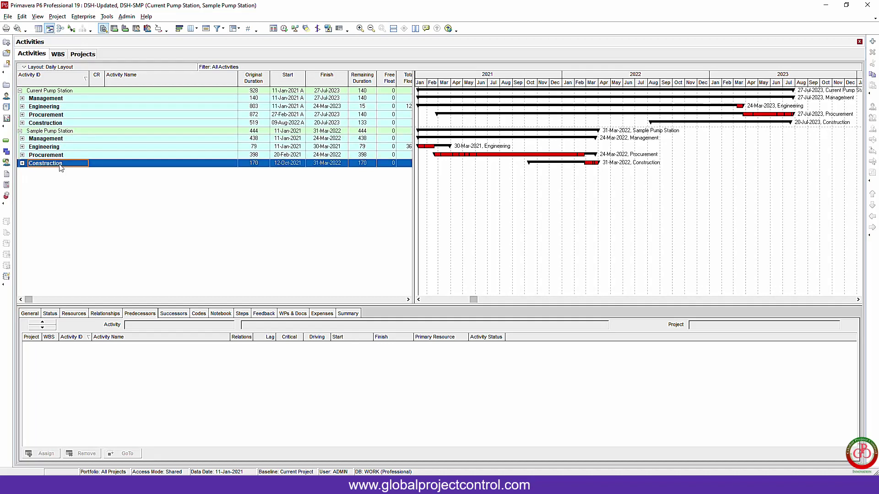
double_click(60, 165)
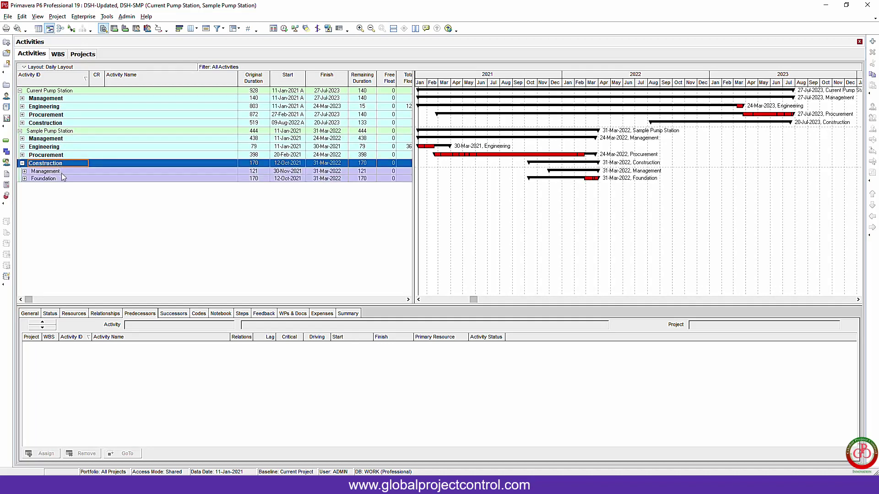
double_click(64, 179)
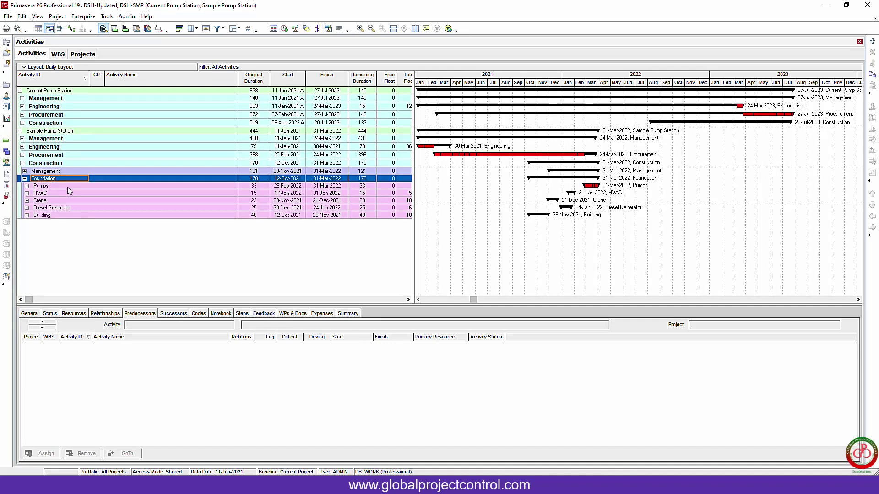
double_click(67, 187)
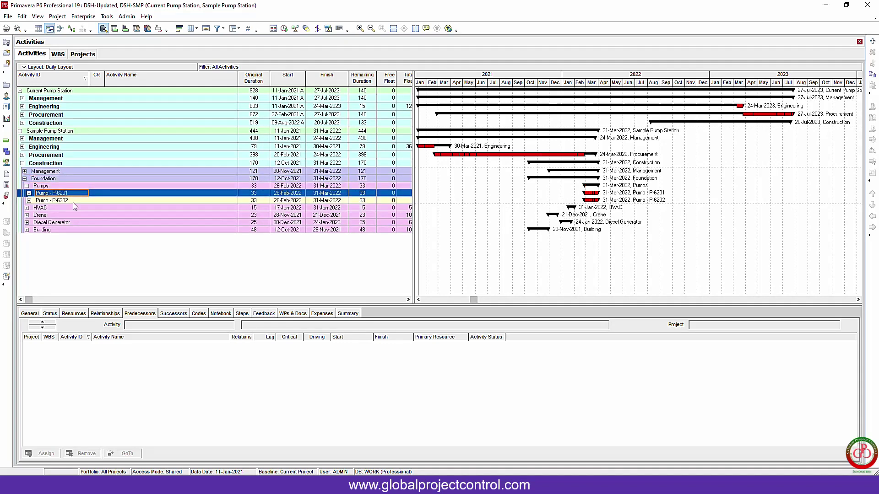
left_click(73, 203)
left_click(75, 194, "ctrl")
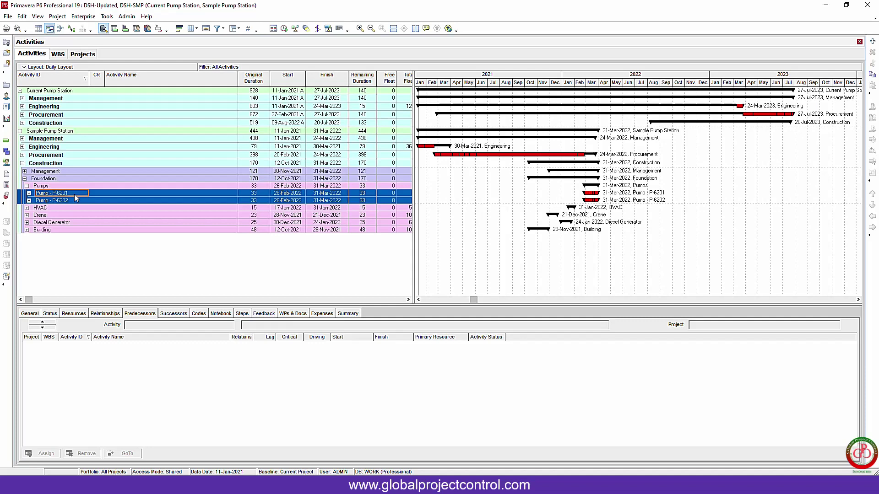
Expand Current Pump Station's Construction > Foundation > Pumps to show its five activities
double_click(59, 124)
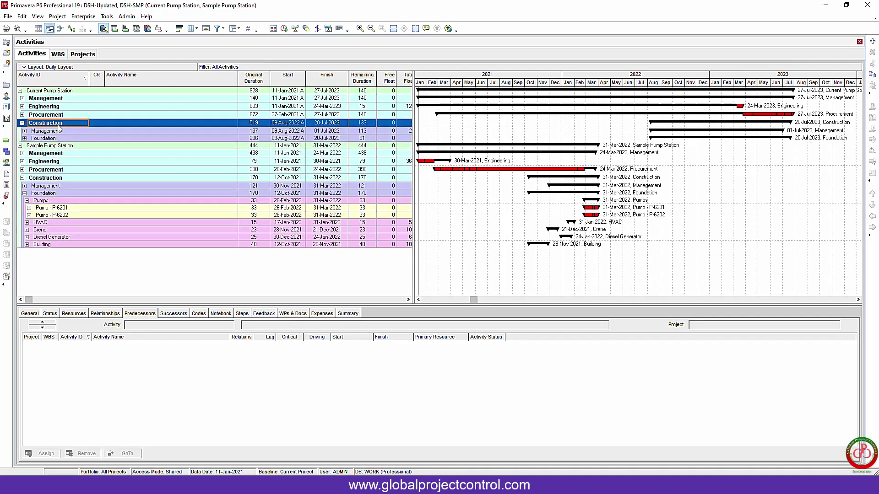
double_click(59, 131)
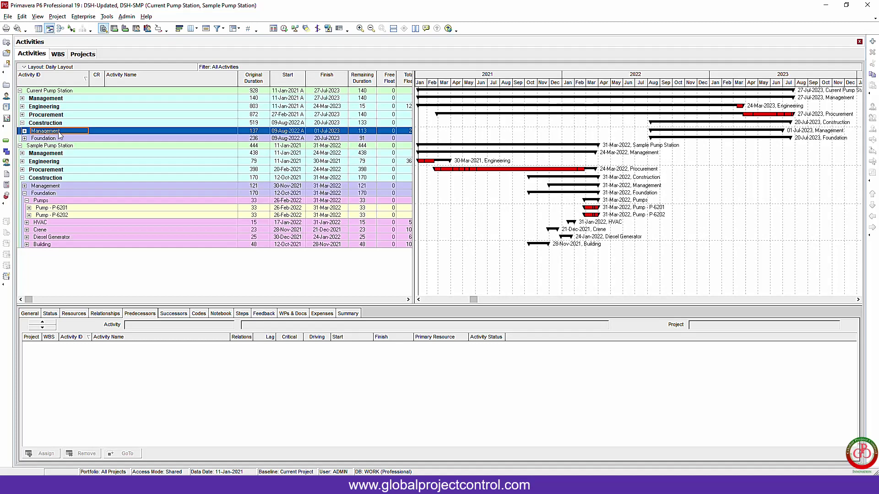
double_click(59, 131)
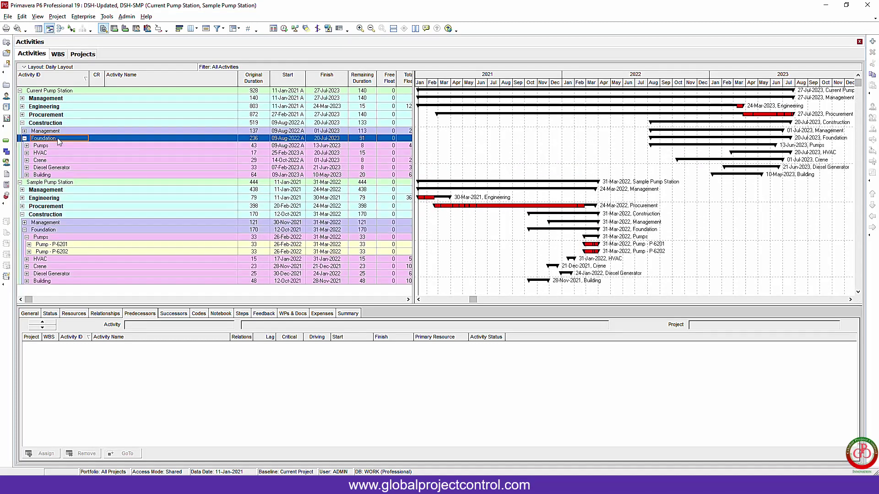
double_click(59, 146)
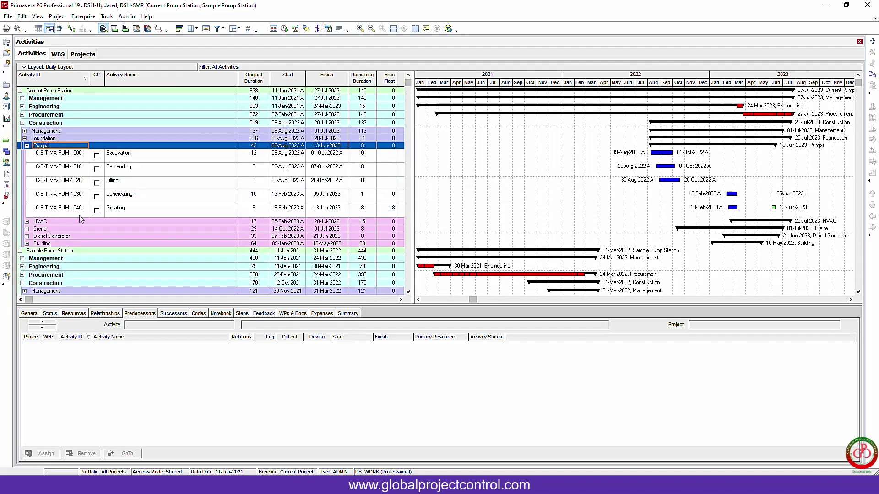
scroll(118, 177, "down", 2)
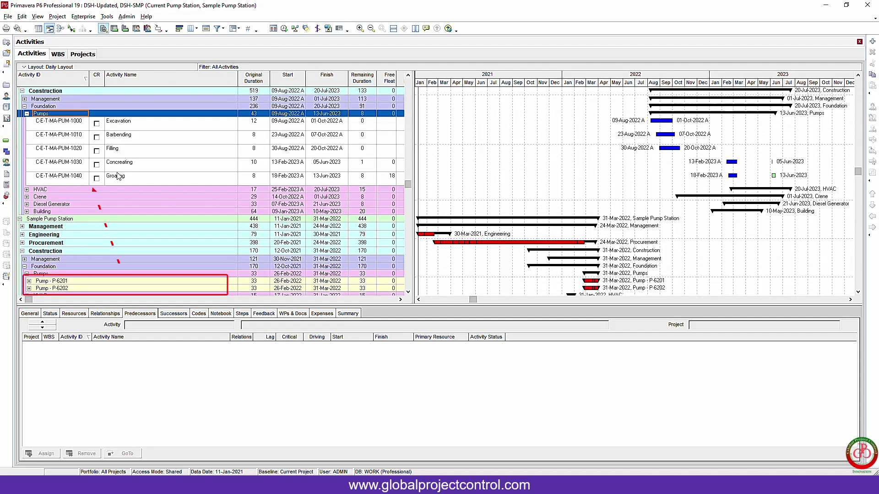
Hide the activity details panel and select the Filling activity under current Pumps
right_click(427, 314)
left_click(439, 318)
left_click(138, 180)
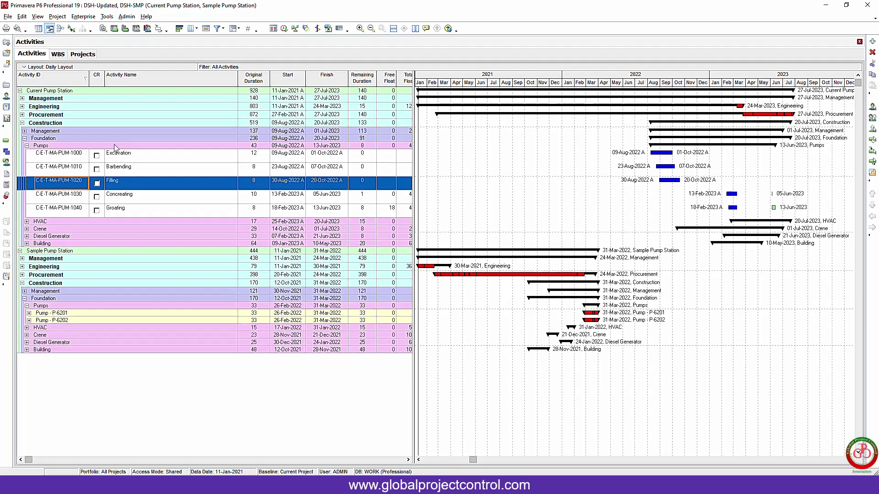
Expand Pump - P-6202's activities, then switch to the WBS view
double_click(51, 321)
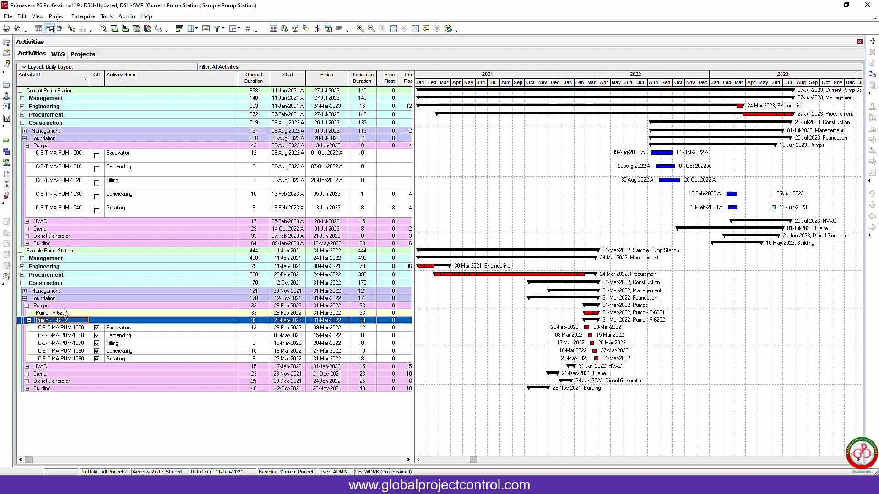
left_click(8, 154)
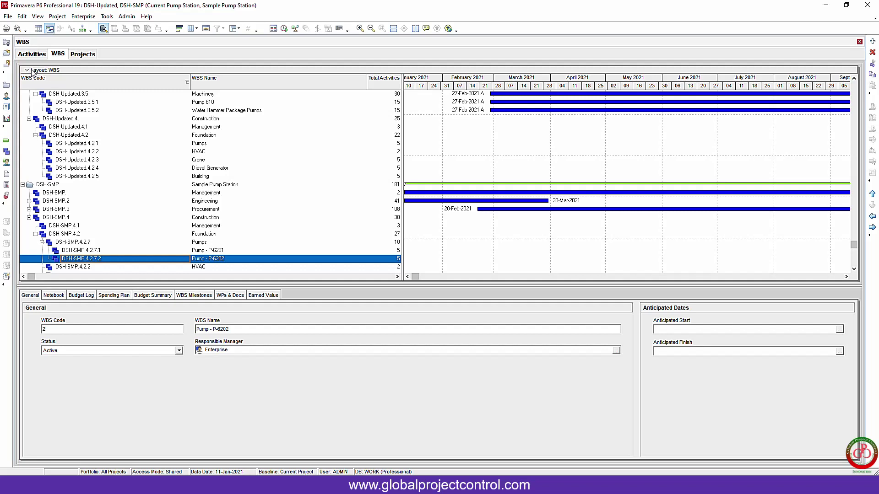
Copy the Pump - P-6201 and P-6202 WBS elements and select the updated project's Pumps element
left_click(200, 254, "ctrl")
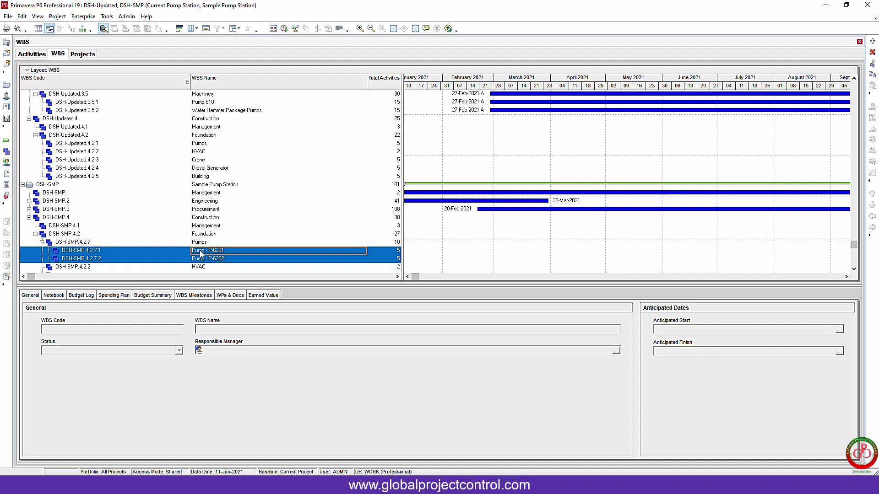
right_click(200, 253)
left_click(226, 280)
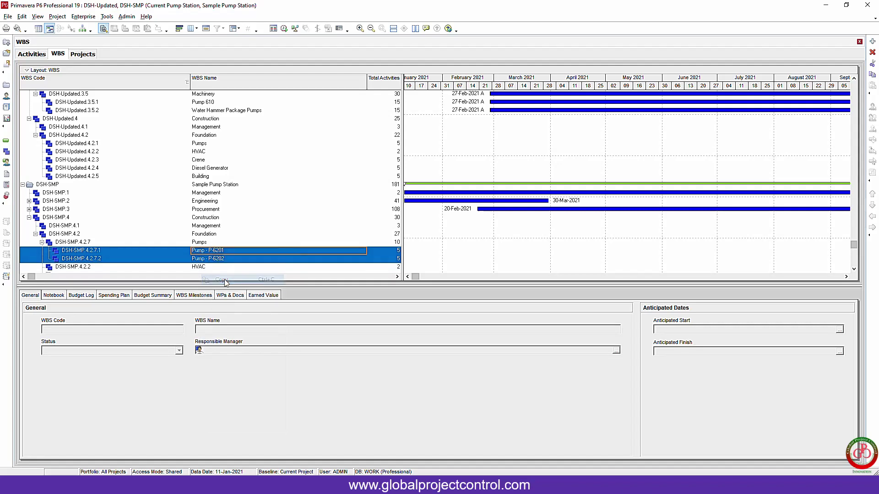
left_click(120, 151)
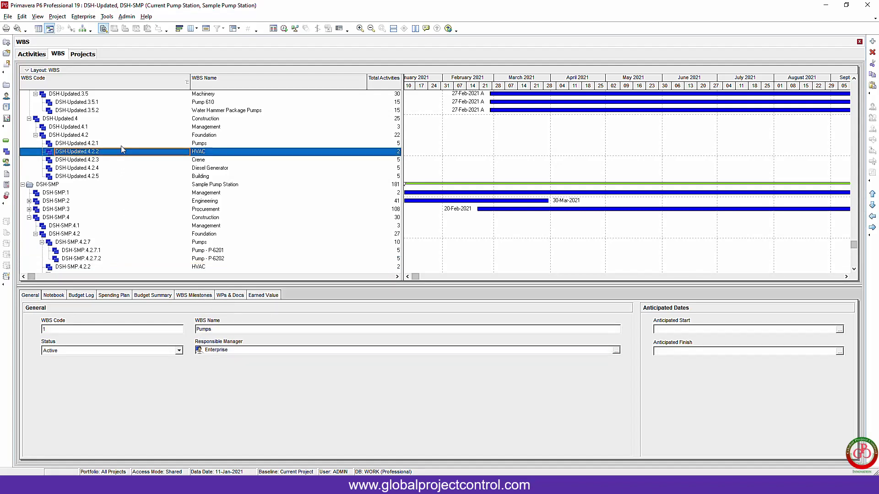
left_click(122, 145)
scroll(195, 153, "up", 3)
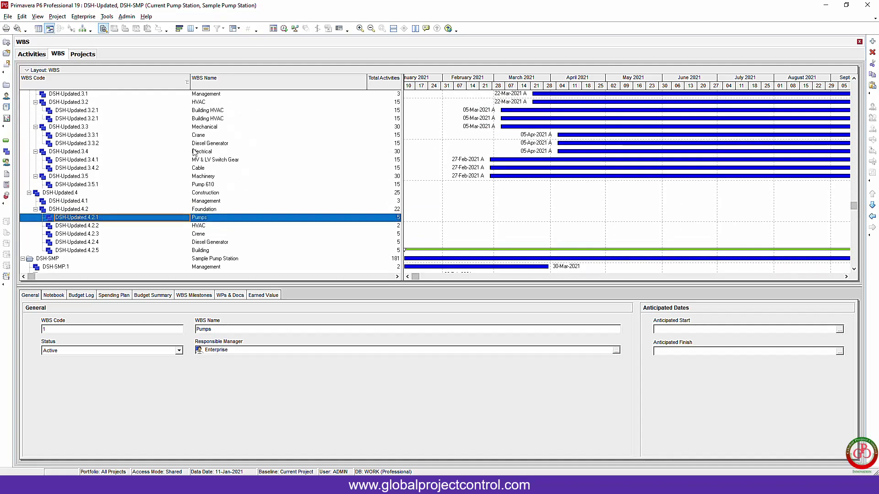
scroll(195, 152, "up", 2)
scroll(195, 152, "up", 2)
scroll(195, 153, "up", 2)
scroll(390, 141, "up", 2)
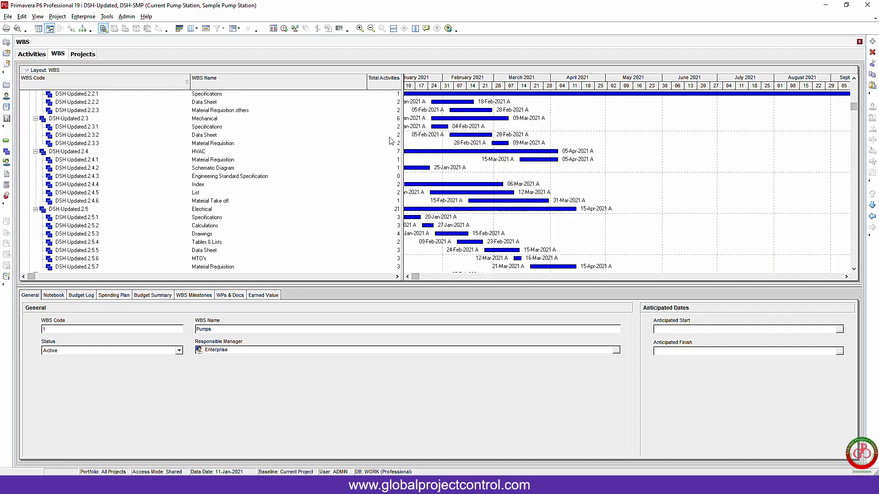
scroll(389, 141, "up", 3)
Collapse the updated project's Engineering and Procurement elements and reselect its Pumps element
left_click(30, 115)
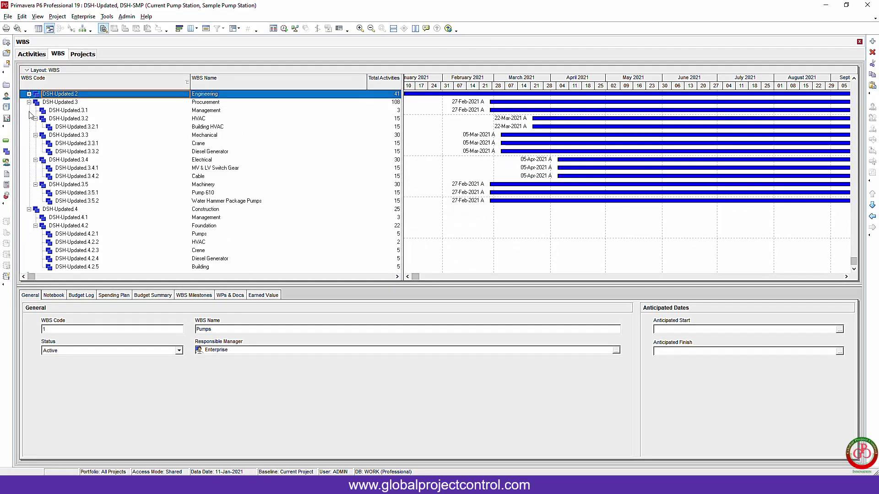
left_click(29, 103)
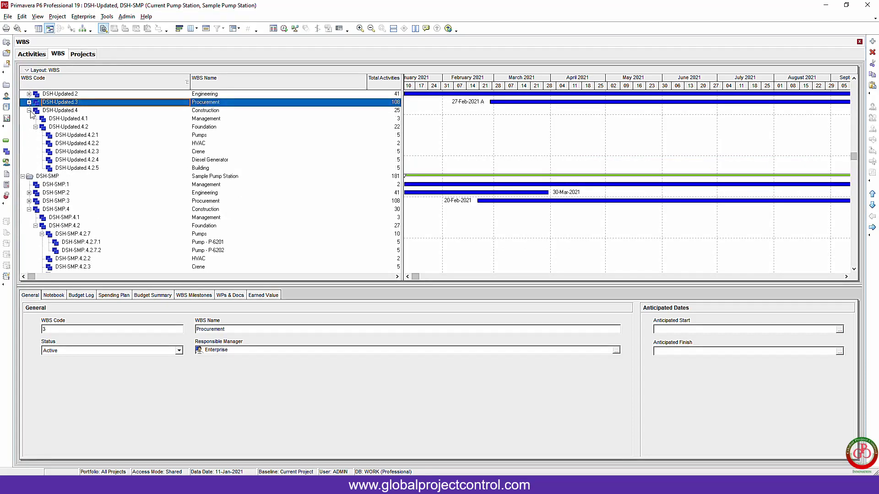
left_click(169, 137)
scroll(201, 146, "down", 1)
scroll(202, 159, "down", 1)
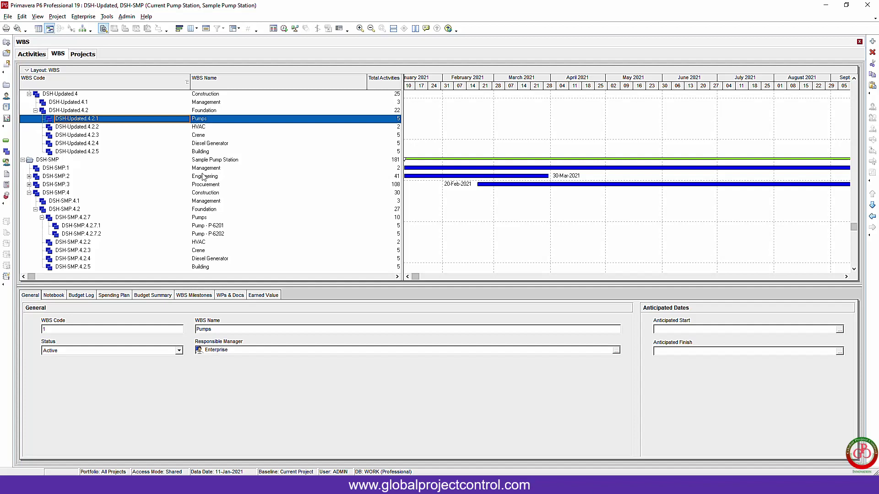
Copy both pump WBS elements again and choose the updated Pumps WBS as paste target
left_click(209, 227)
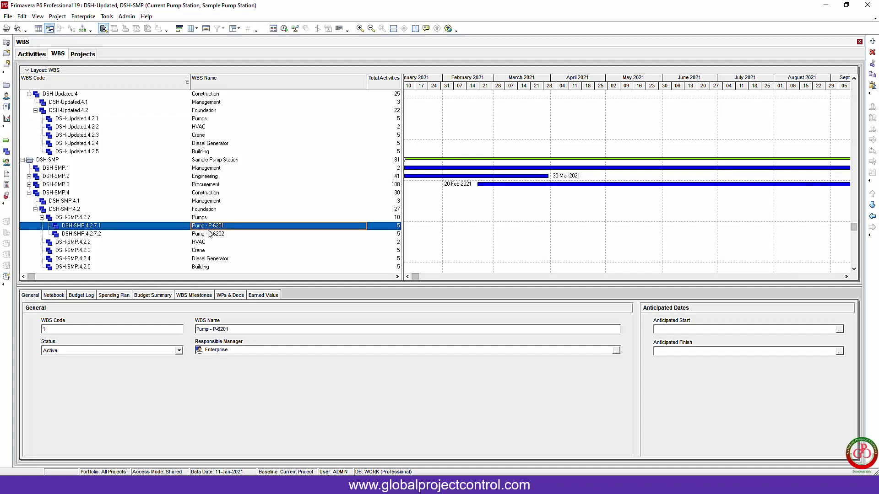
left_click(210, 235, "shift")
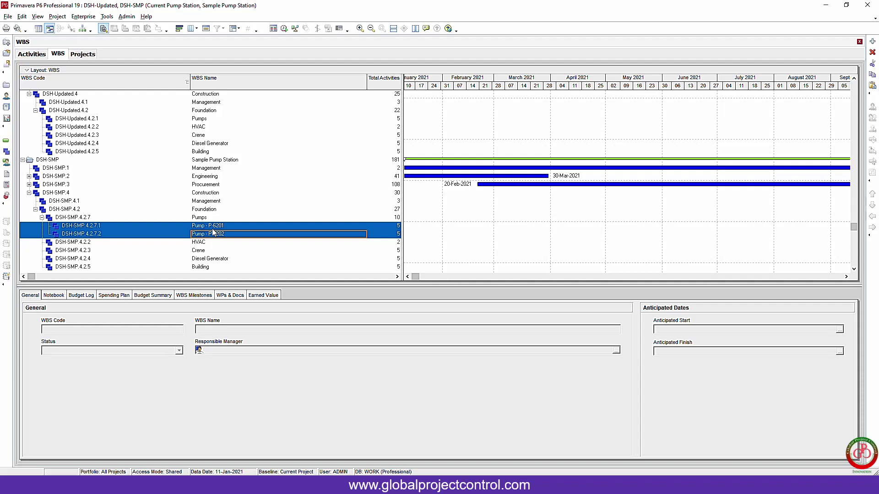
right_click(213, 234)
left_click(233, 258)
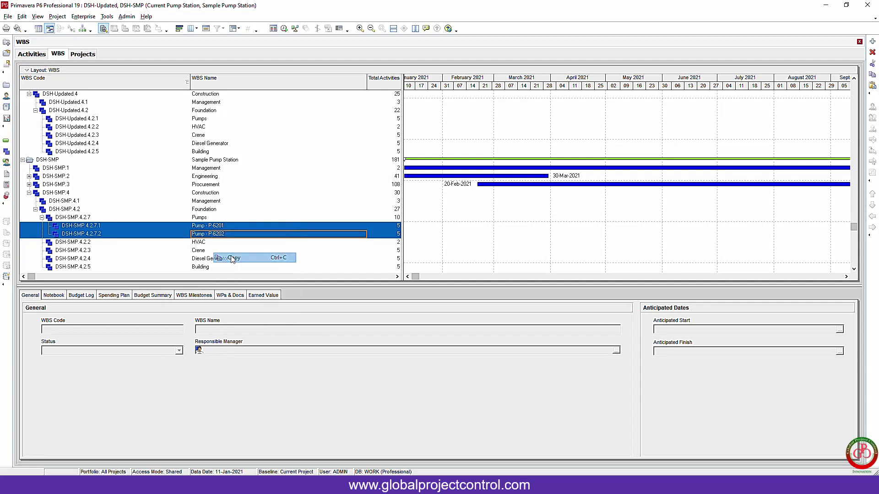
left_click(198, 120)
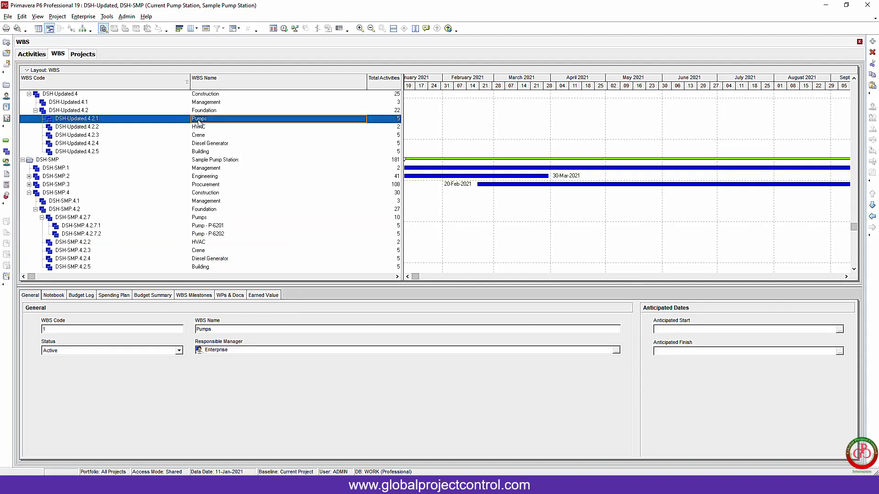
Paste under the updated Pumps WBS, keeping notebooks, milestones, documents and activities in Copy WBS Options
right_click(199, 120)
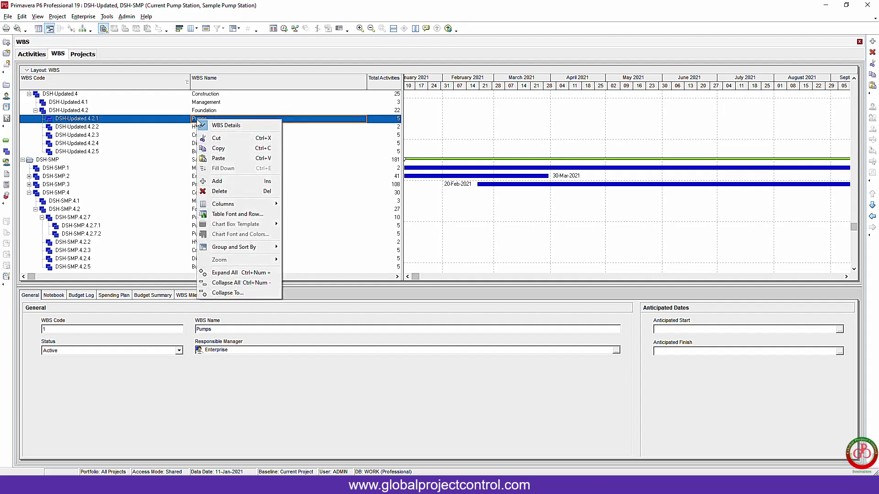
left_click(222, 160)
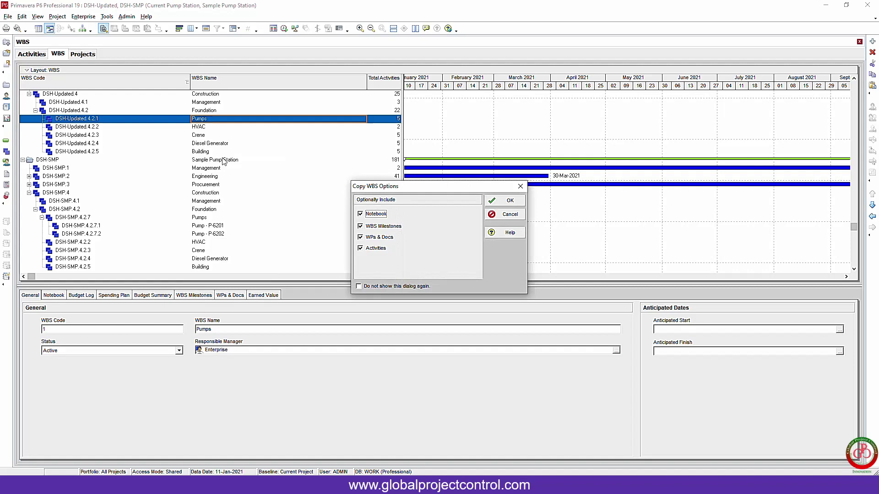
left_click(510, 201)
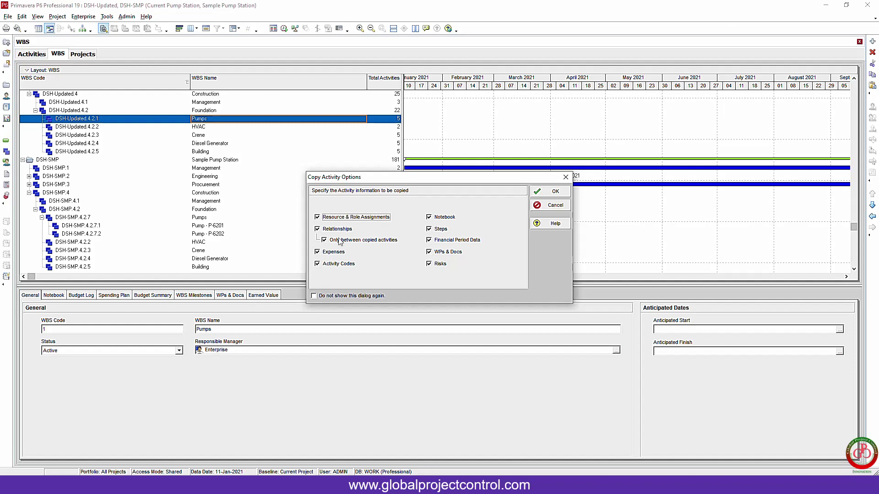
Accept all activity information types in Copy Activity Options
left_click(555, 192)
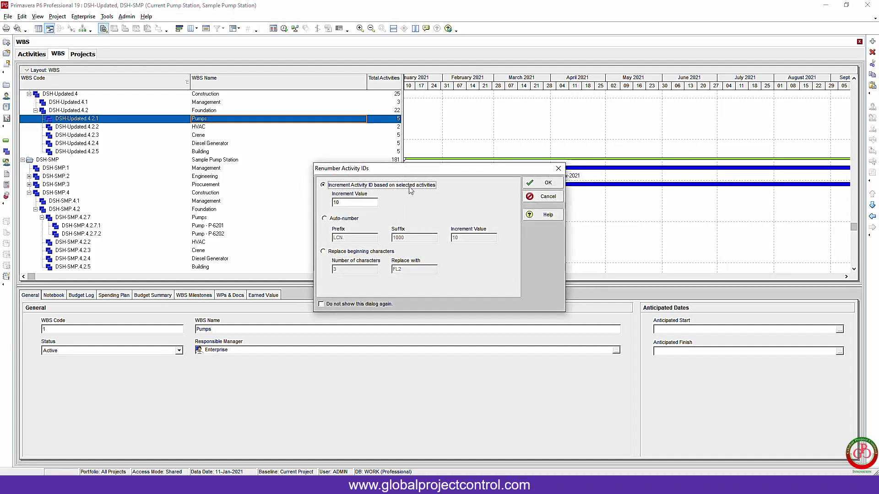
Renumber copied activity IDs by incrementing 10 from selected activities and complete the paste
left_click(336, 220)
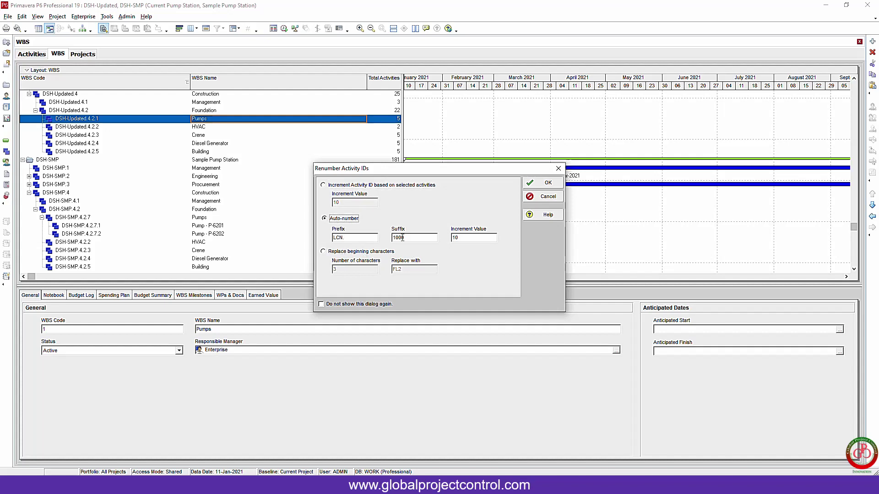
left_click(329, 189)
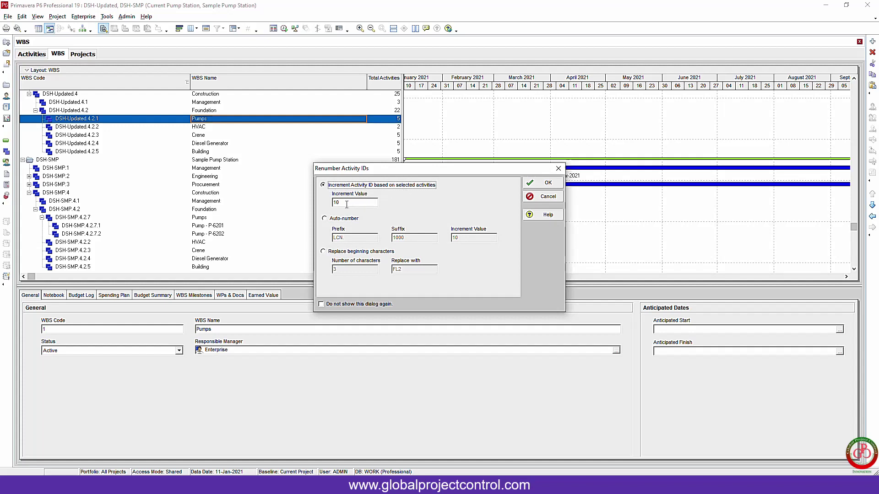
left_click(548, 182)
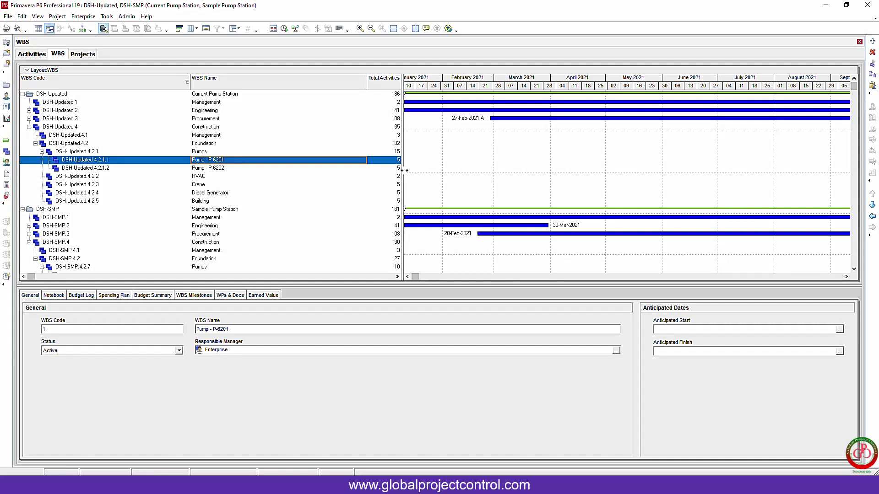
Widen the WBS table and check Total Activities for the pasted and original pump elements
left_click_drag(403, 177, 438, 178)
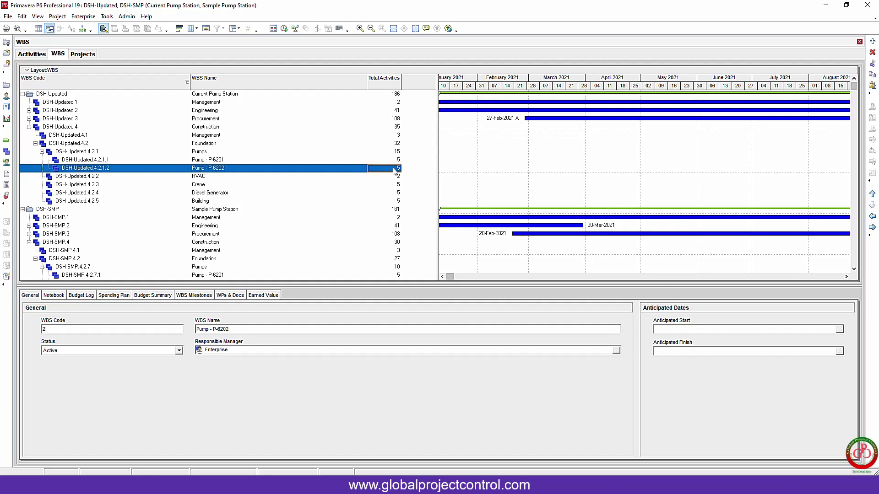
left_click(396, 162)
scroll(338, 197, "down", 2)
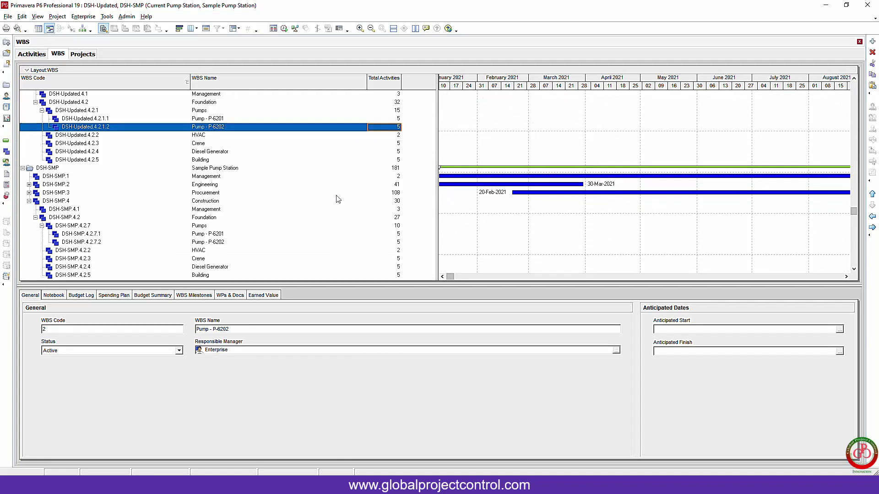
left_click(397, 238)
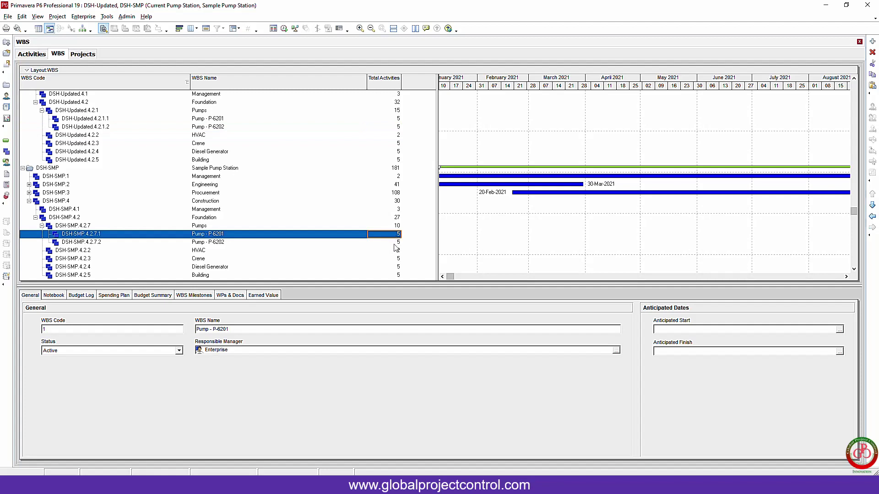
key("Down")
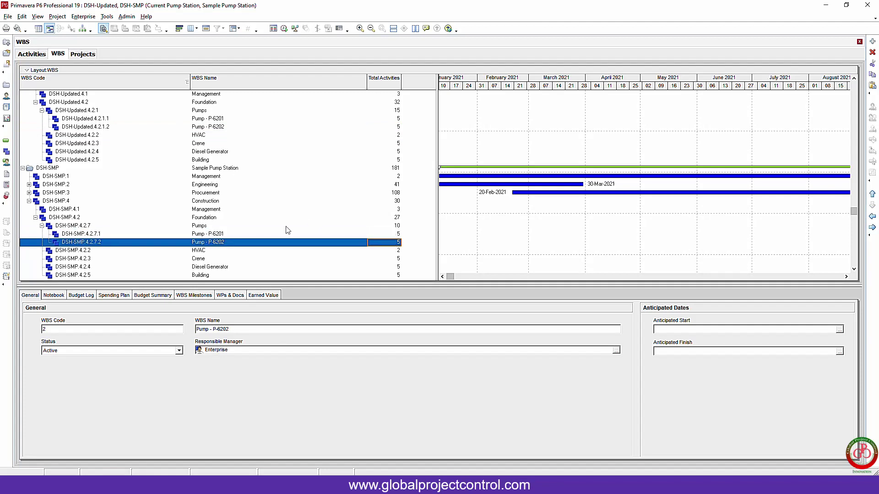
left_click(272, 227)
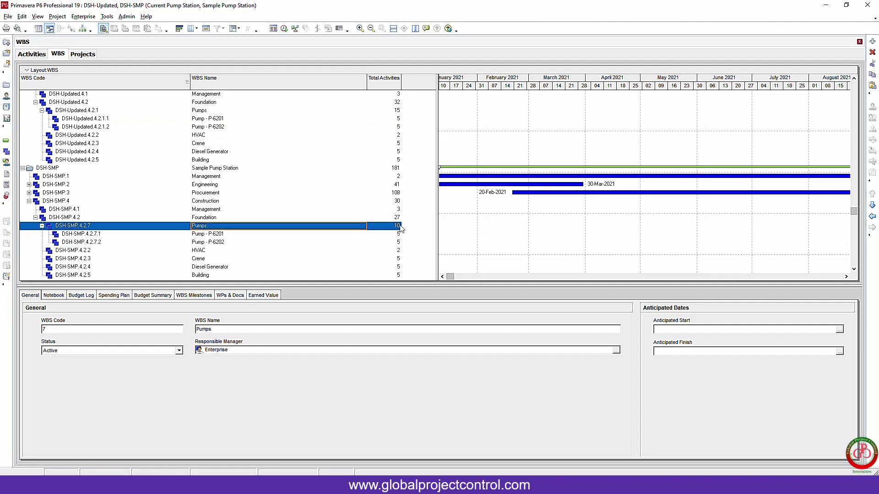
scroll(395, 227, "up", 2)
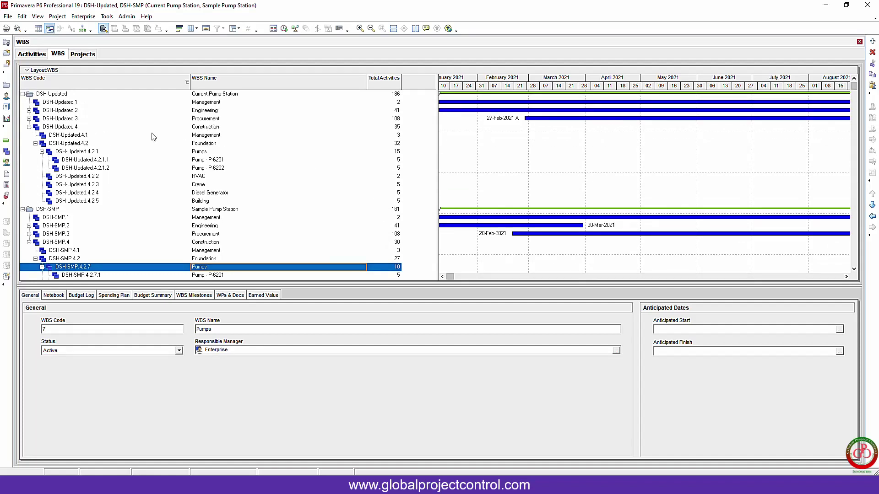
Verify the pasted pumps hold five activities each and updated Pumps totals 15
left_click(392, 167)
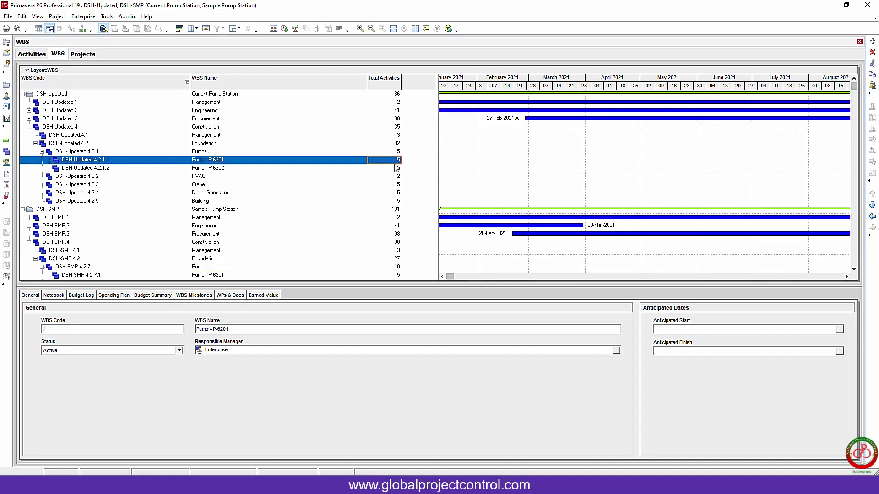
left_click(390, 160)
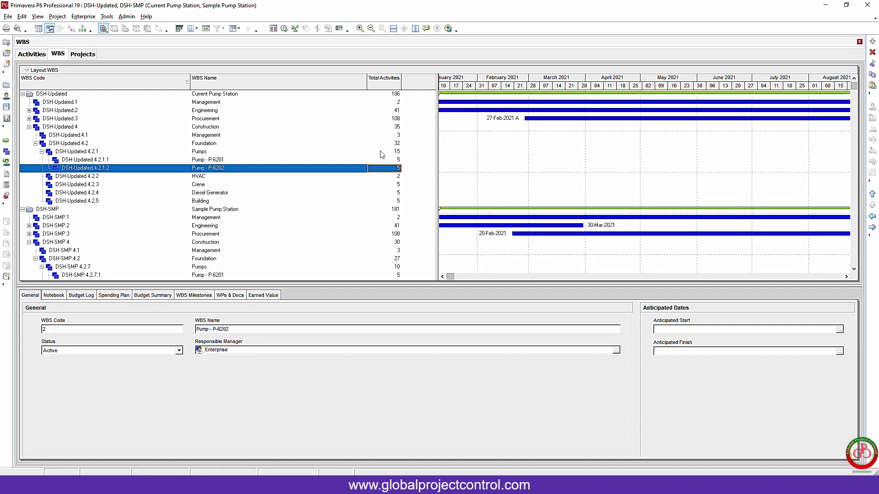
left_click(379, 153)
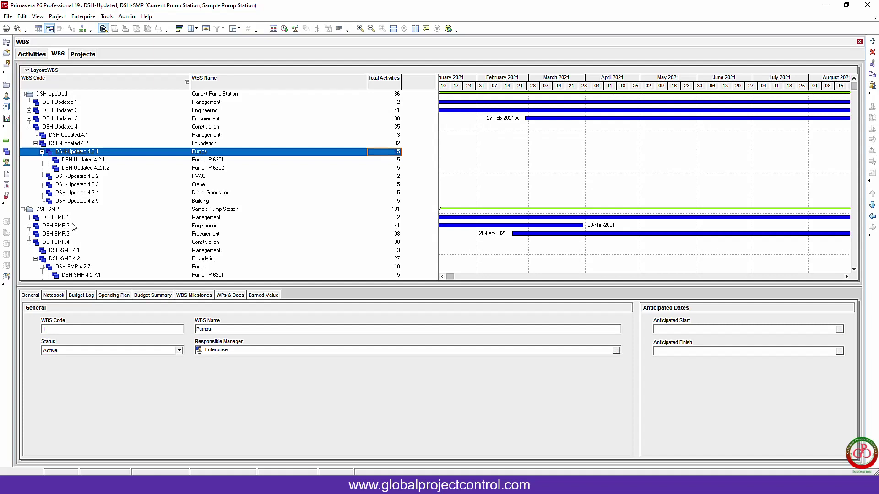
left_click(6, 141)
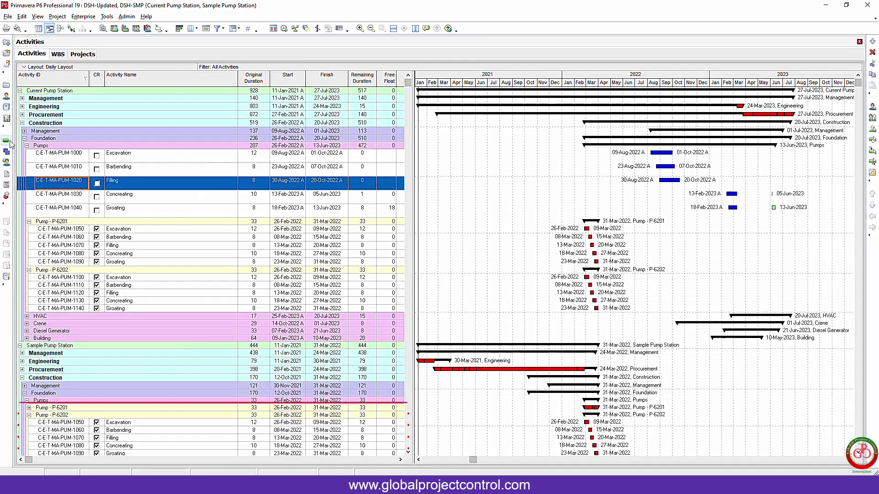